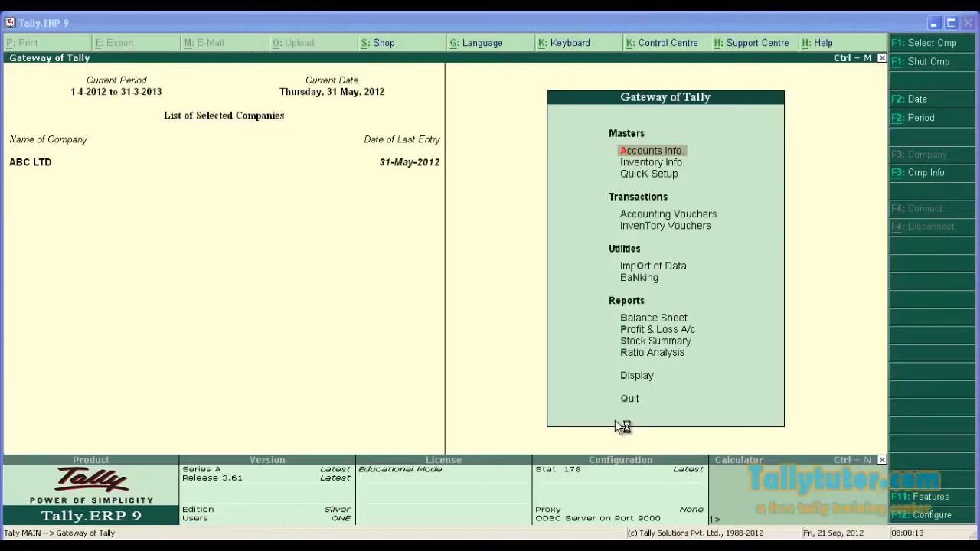
Select Accounting Vouchers in the Gateway of Tally
left_click(695, 218)
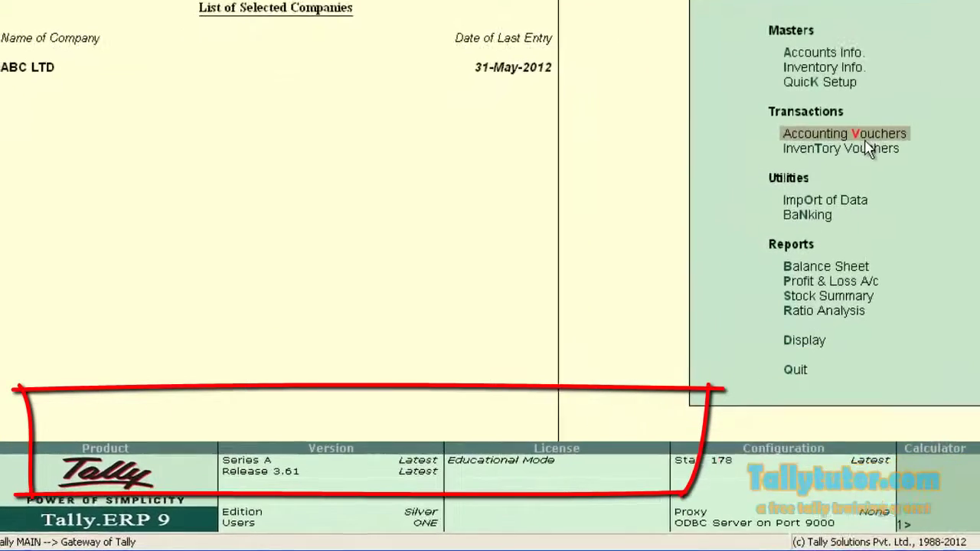
Open voucher entry, then quit the unfinished Payment voucher No. 2 without saving
key("Return")
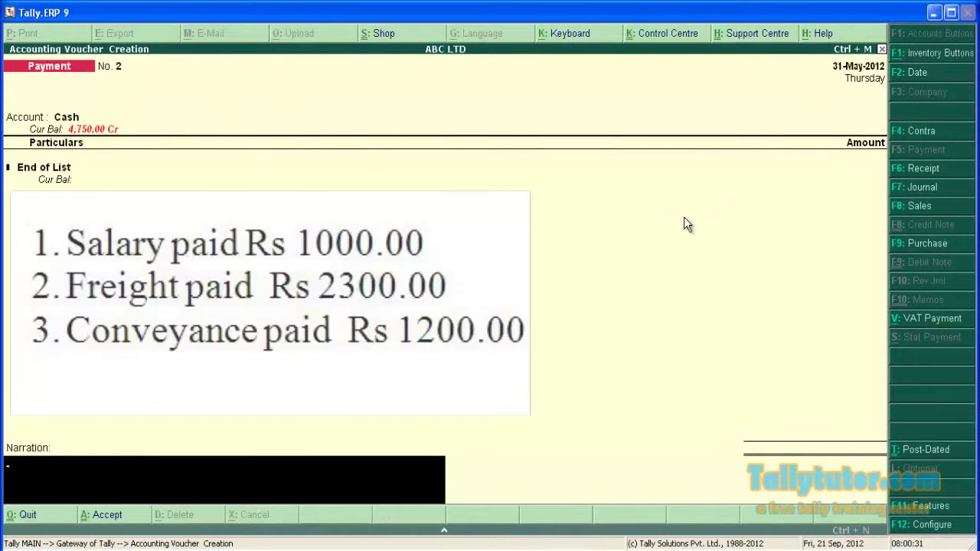
key("Escape")
key("y")
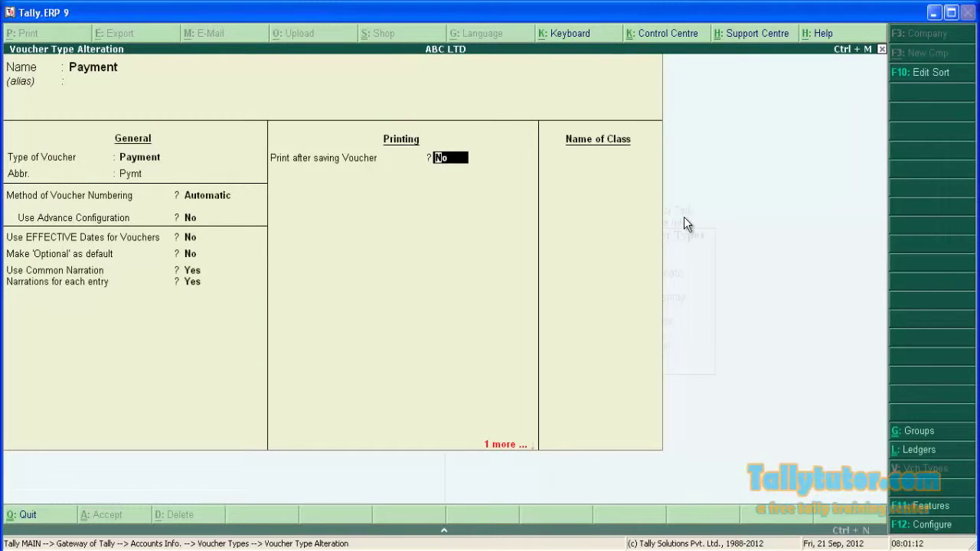
Accept the remaining Payment voucher type settings and save the alteration
key("Return")
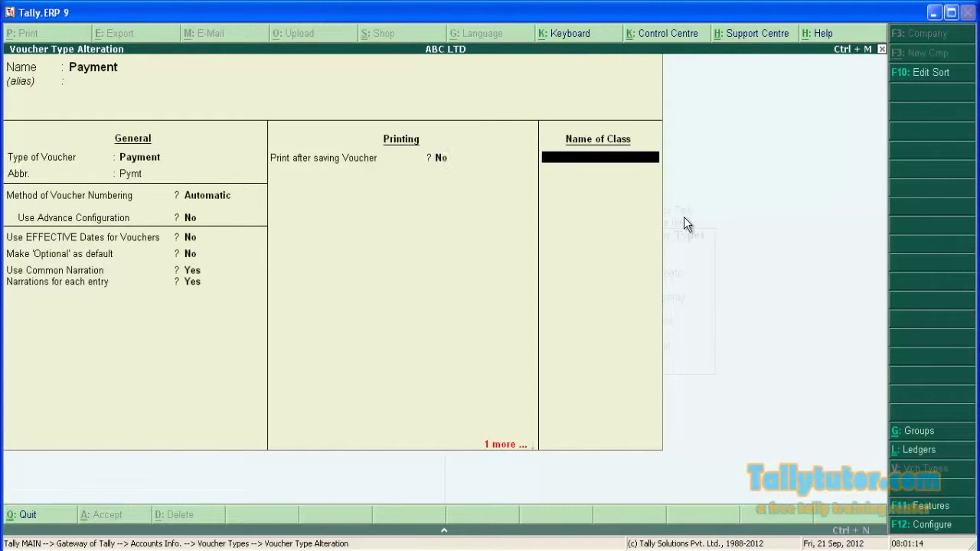
key("Return")
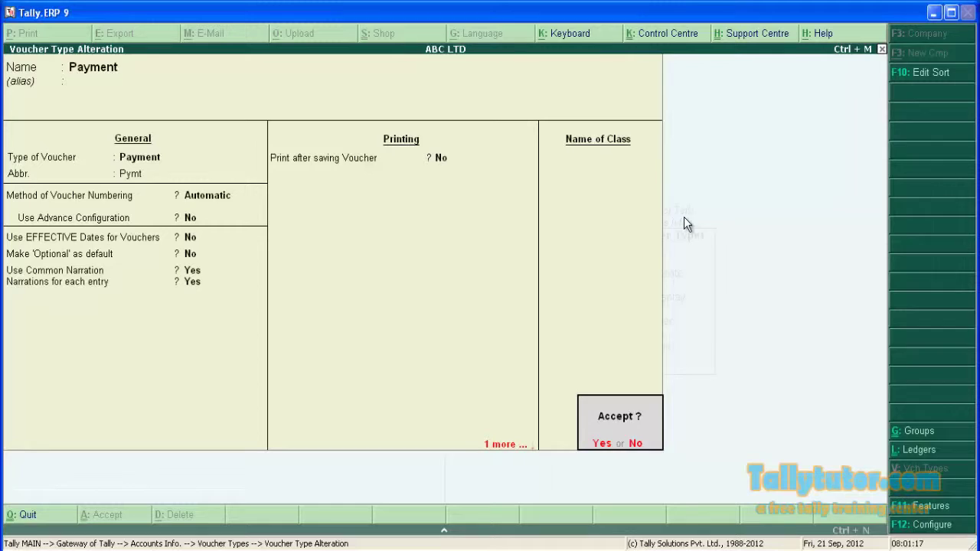
key("Return")
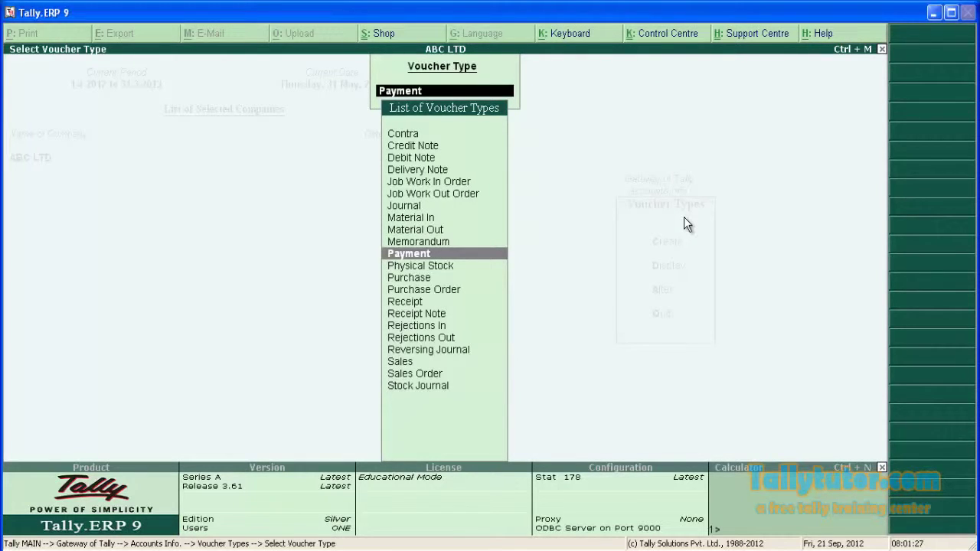
Clear the voucher type selection and back out of Voucher Types toward the Gateway
key("BackSpace")
key("Escape")
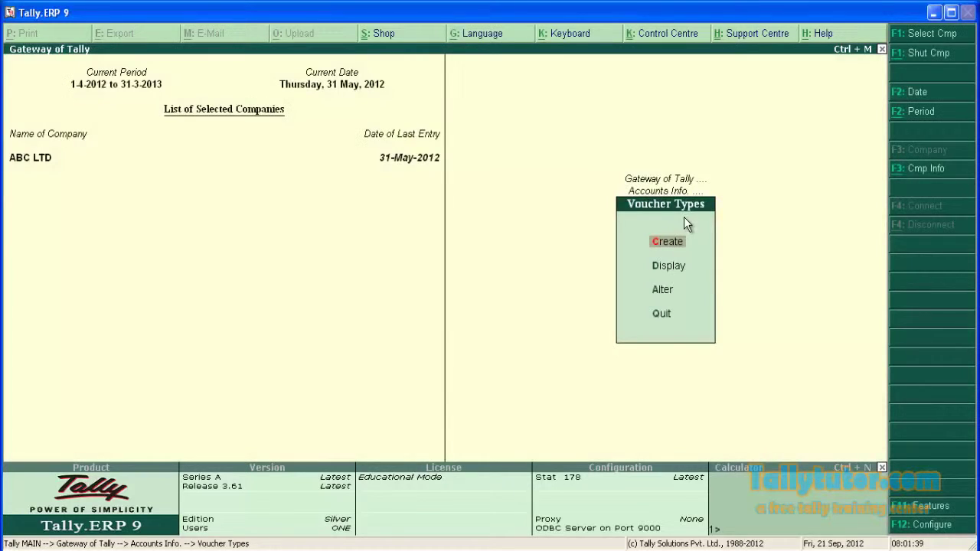
key("Escape")
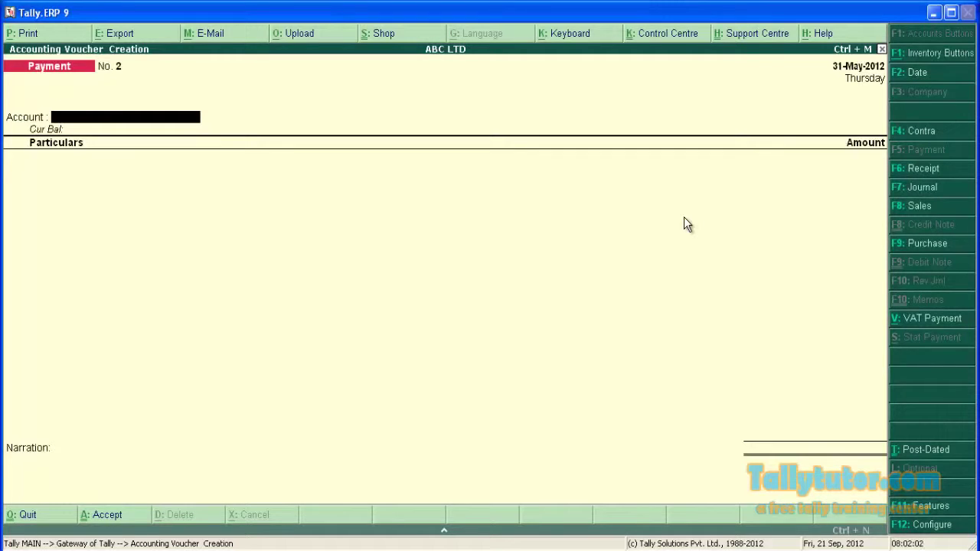
With Cash as the paying account, debit the Salary ledger for 10,000.00
key("Return")
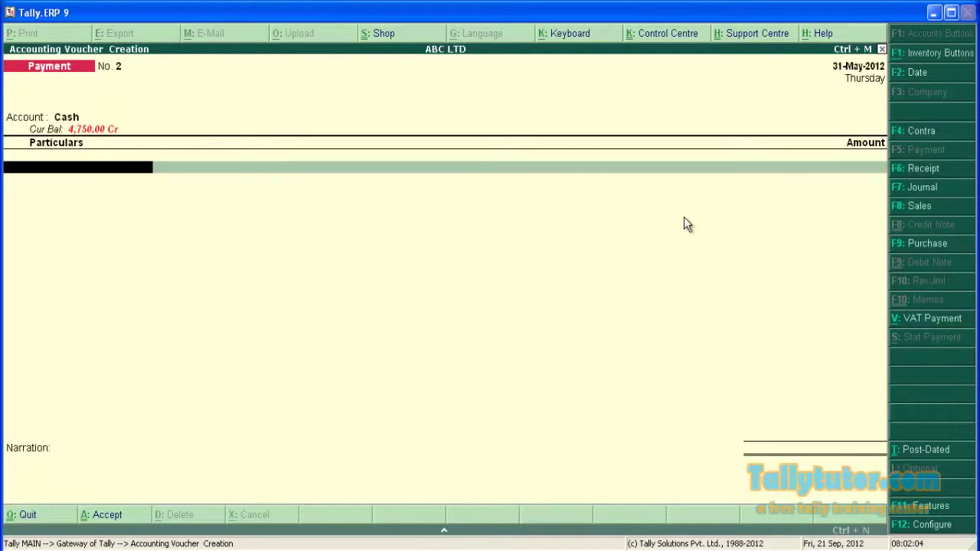
type("Sa")
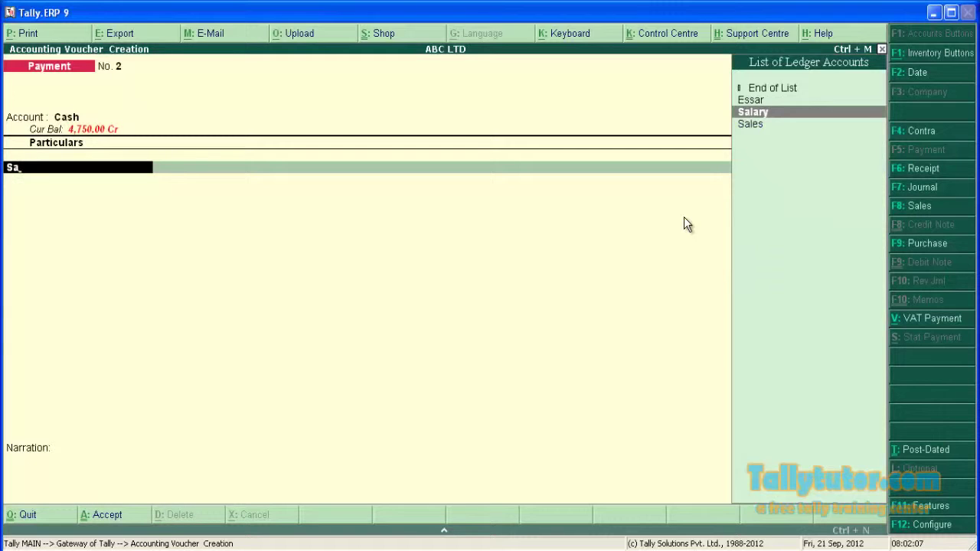
key("Return")
type("1000")
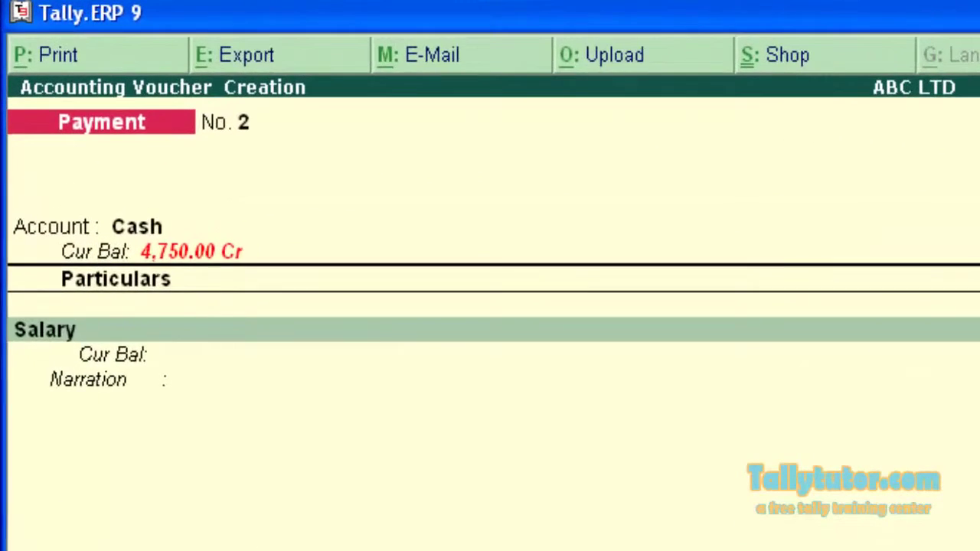
key("Return")
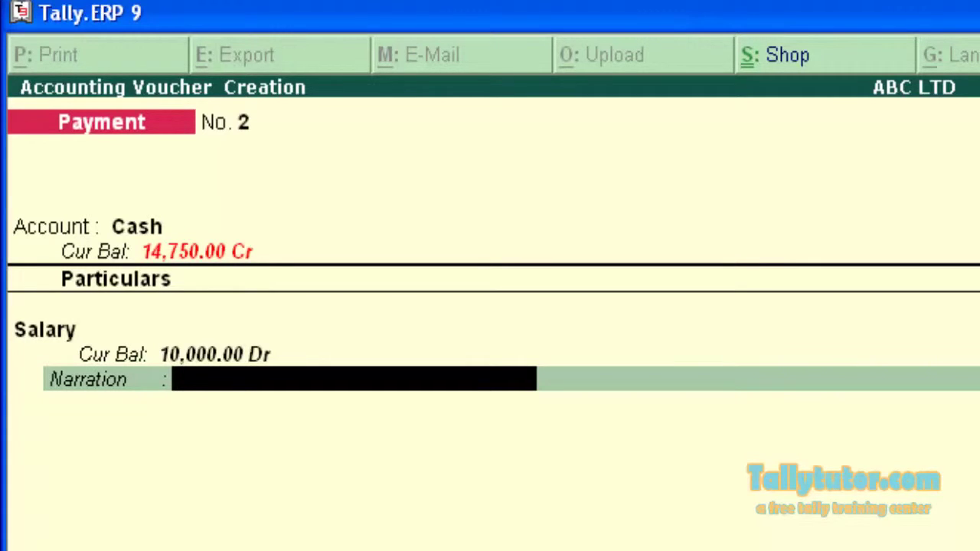
Narrate the Salary entry 'salry paid for the month of april 2012'
type("salry pa")
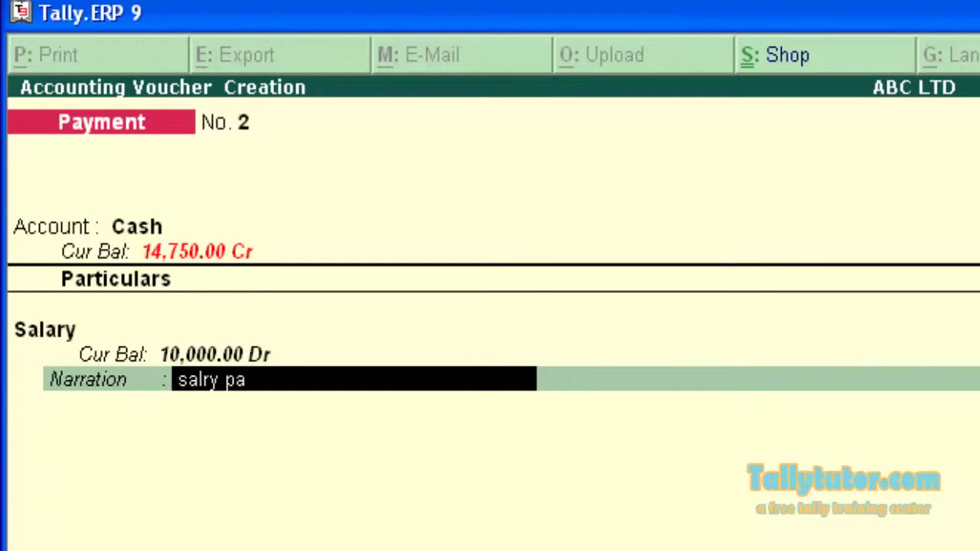
type("id for the")
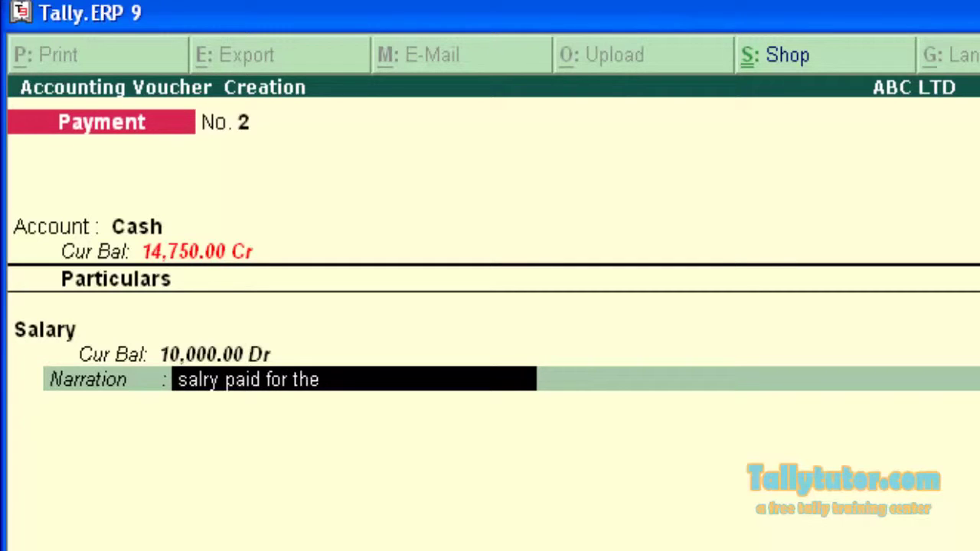
type(" month")
type(" of ap")
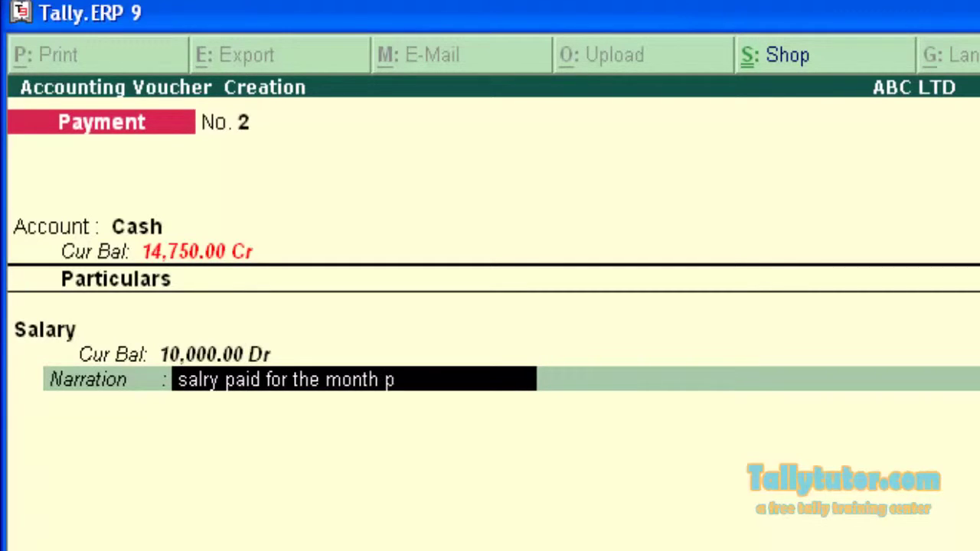
key("BackSpace")
type("of april 2012")
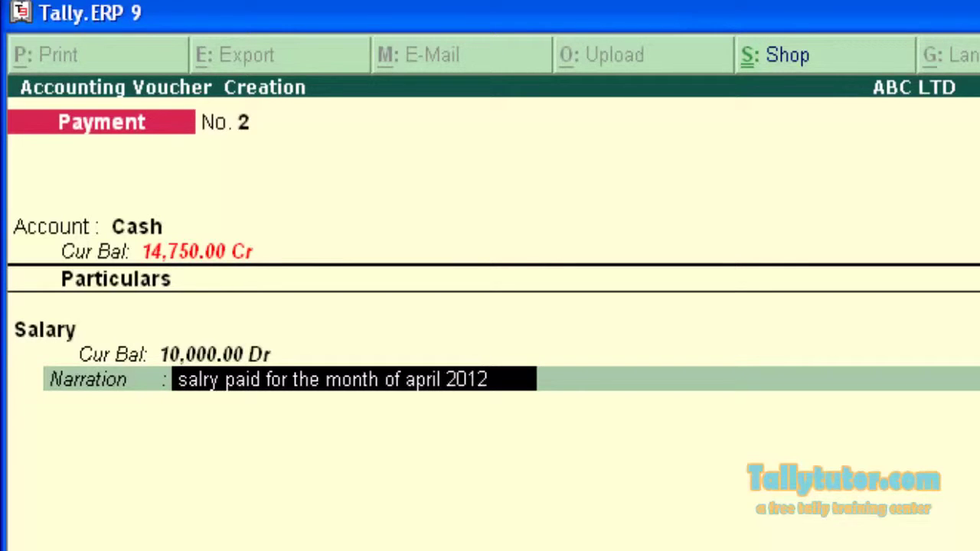
key("Return")
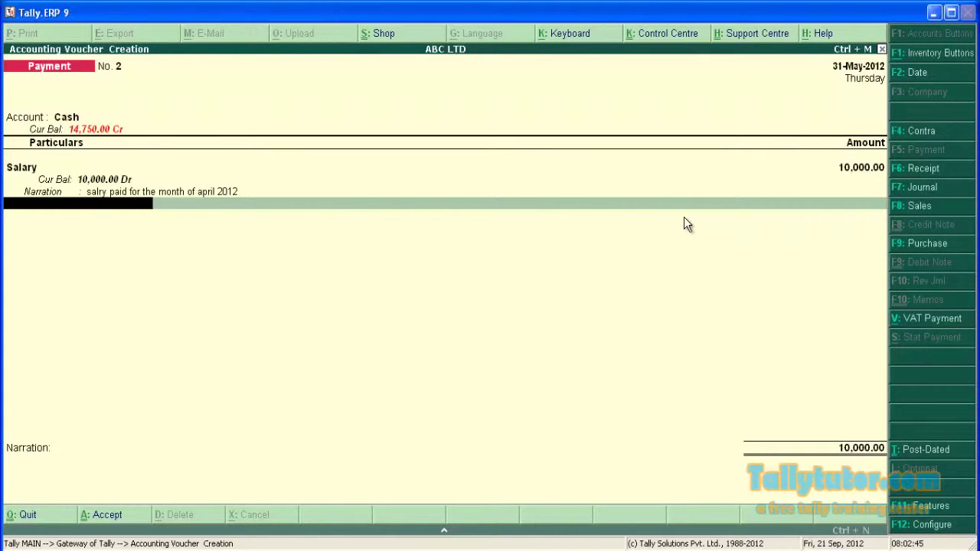
Debit Freight for 2,300.00 with the entry narration 'freight paid to xyz ltd'
type("Fre")
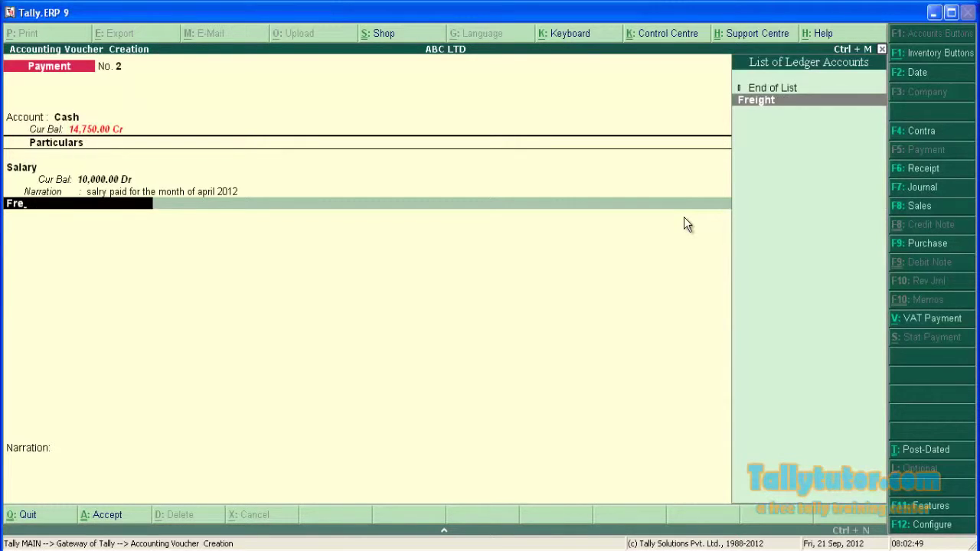
key("Return")
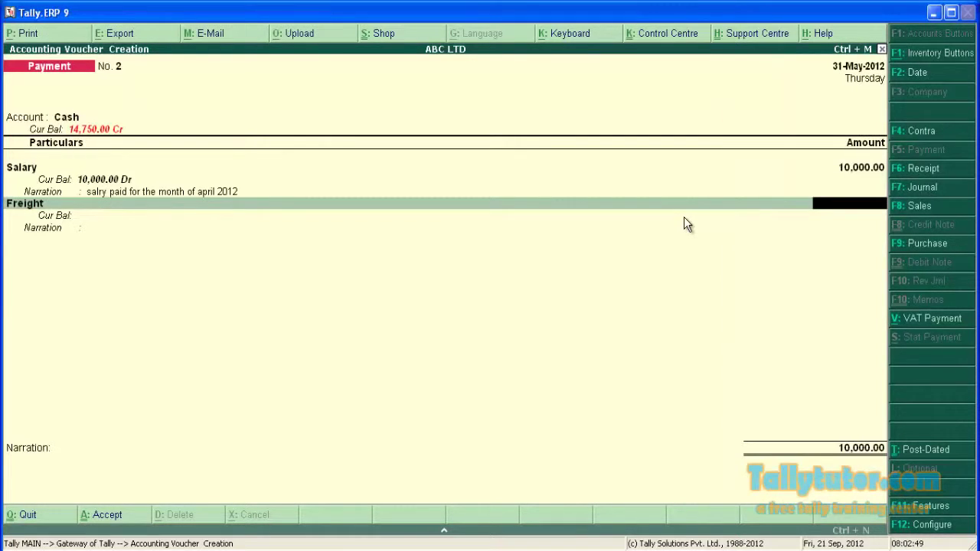
type("2300")
key("Return")
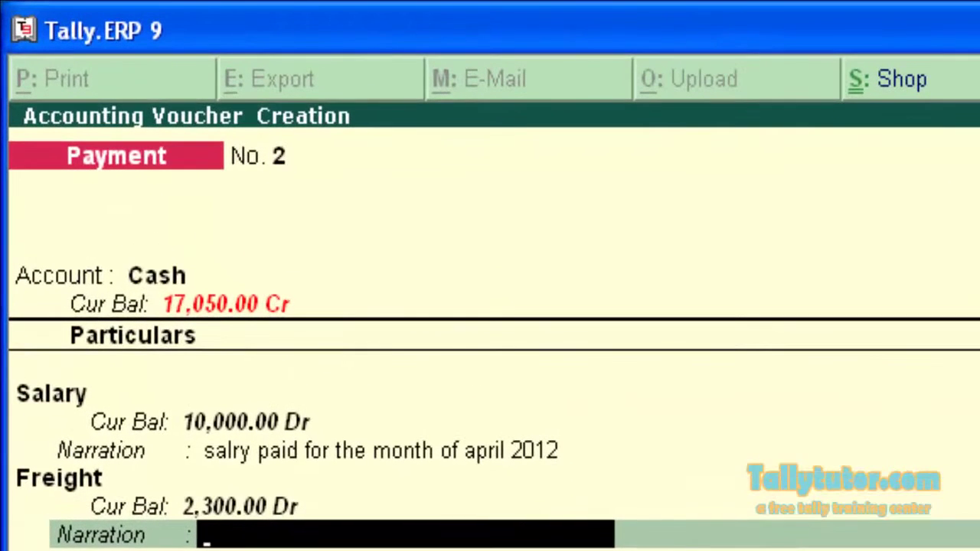
type("freight")
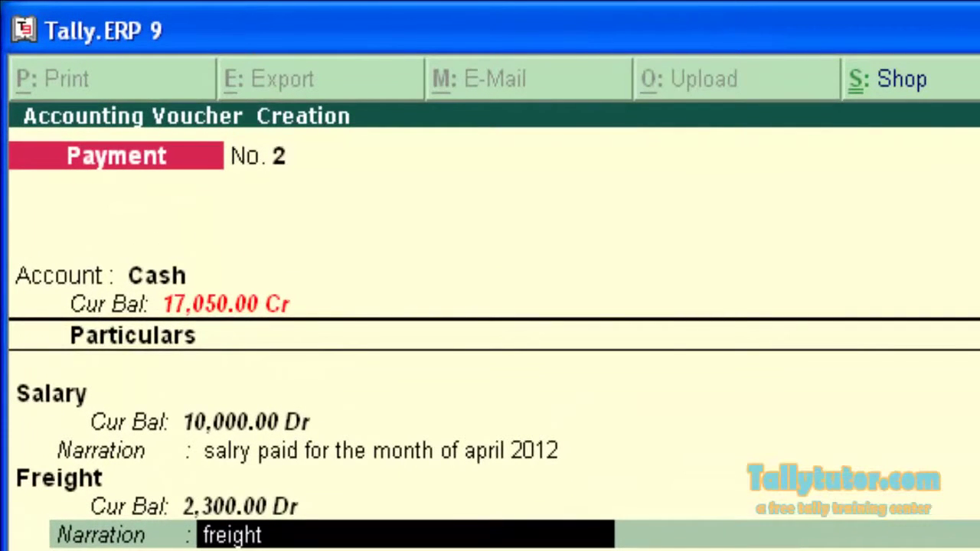
type(" paid to")
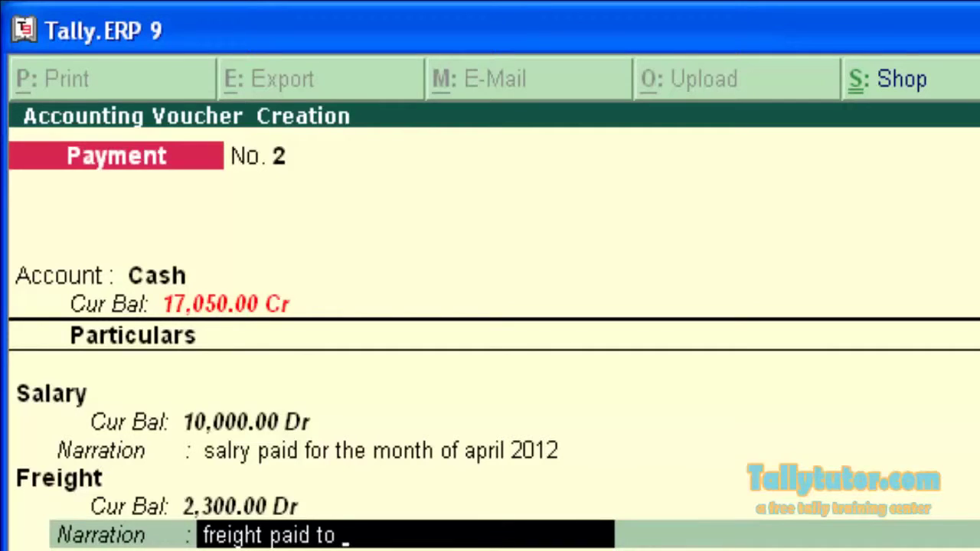
type(" xyz ltd")
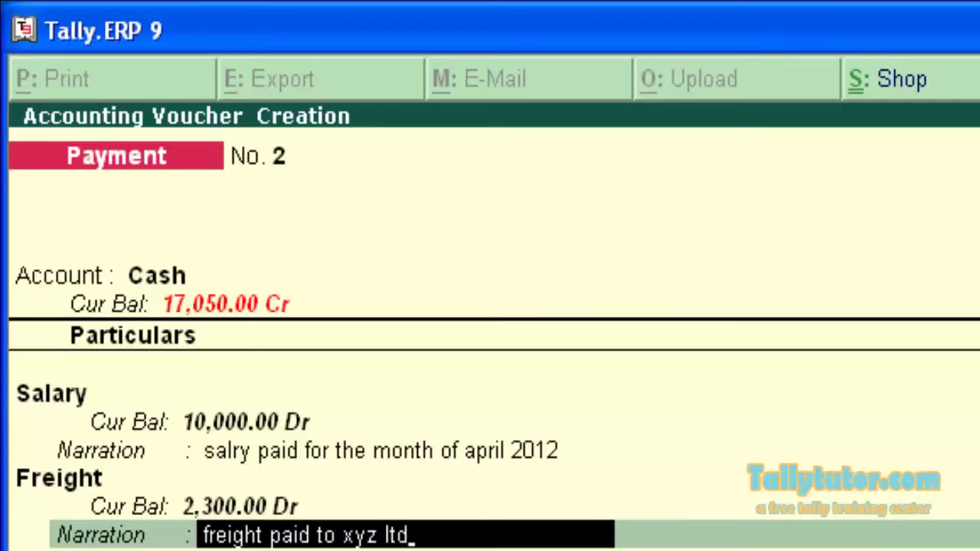
key("Return")
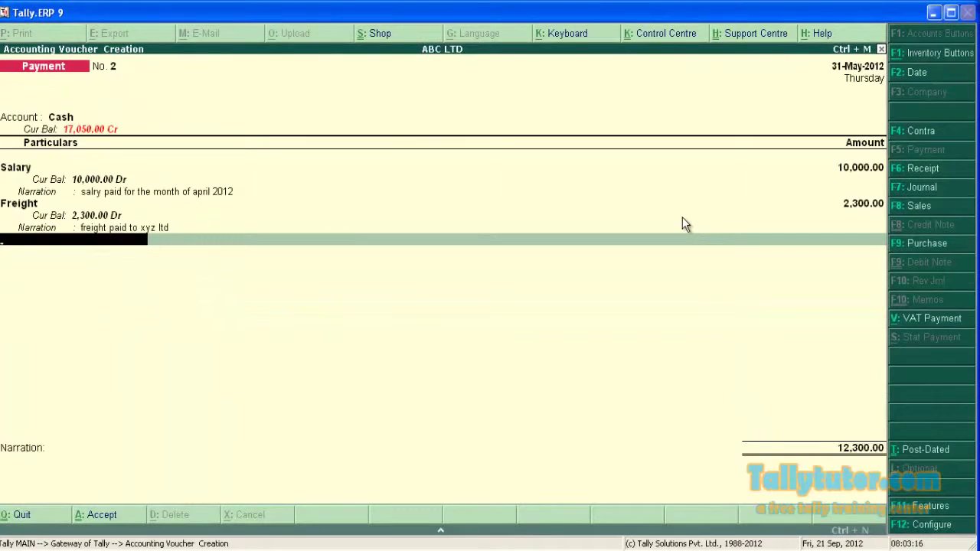
Debit Conveyance for 1,200.00 narrated 'conveyance paid to mrx', totalling 13,500.00
type("Conve")
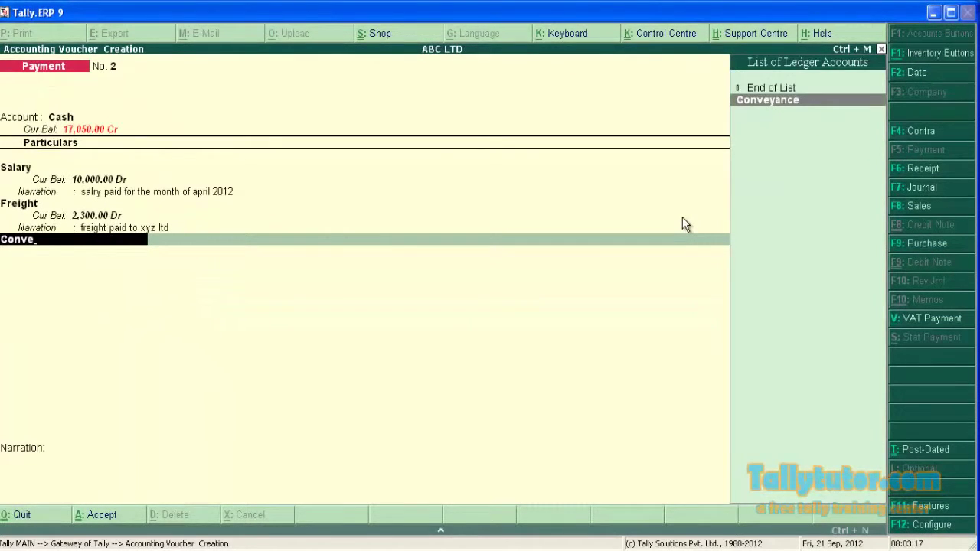
key("Return")
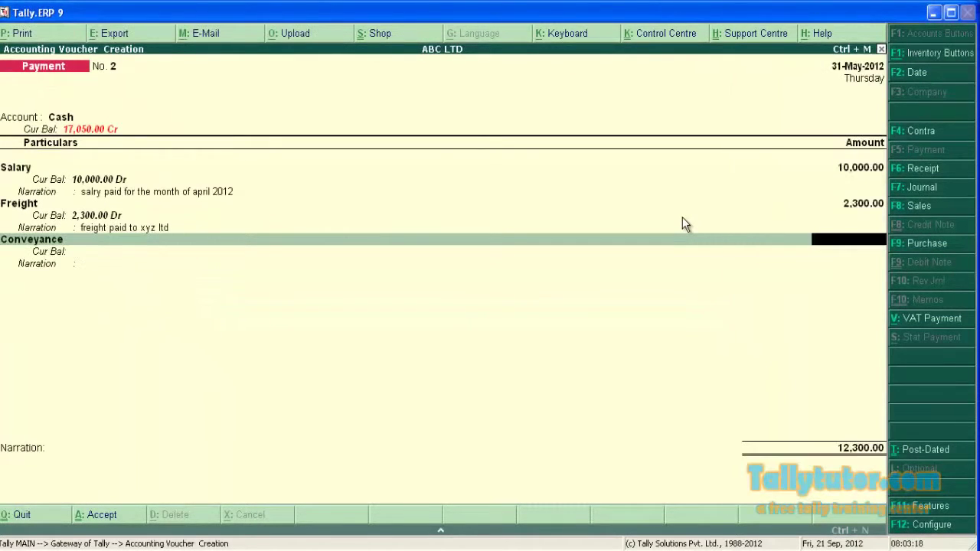
type("1,200")
key("Return")
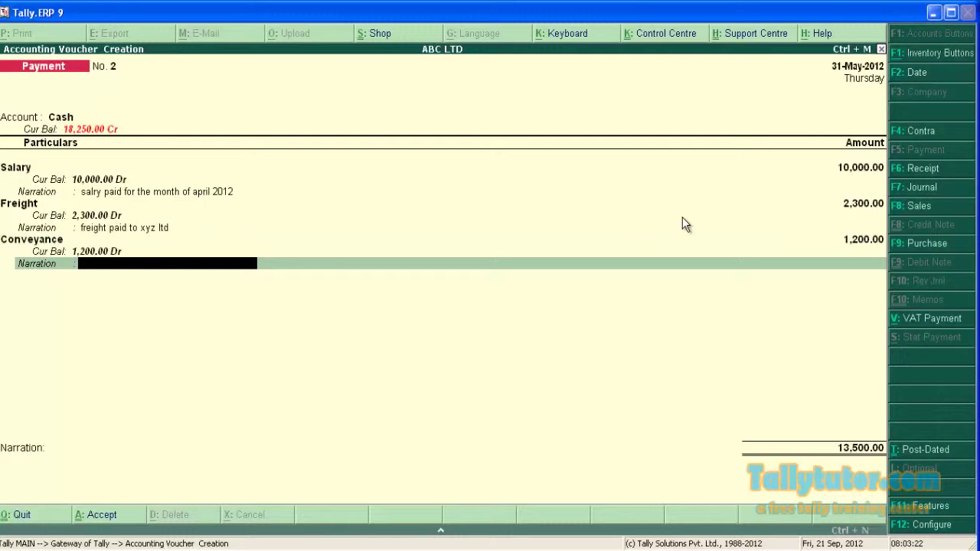
type("conveyance paid to mr")
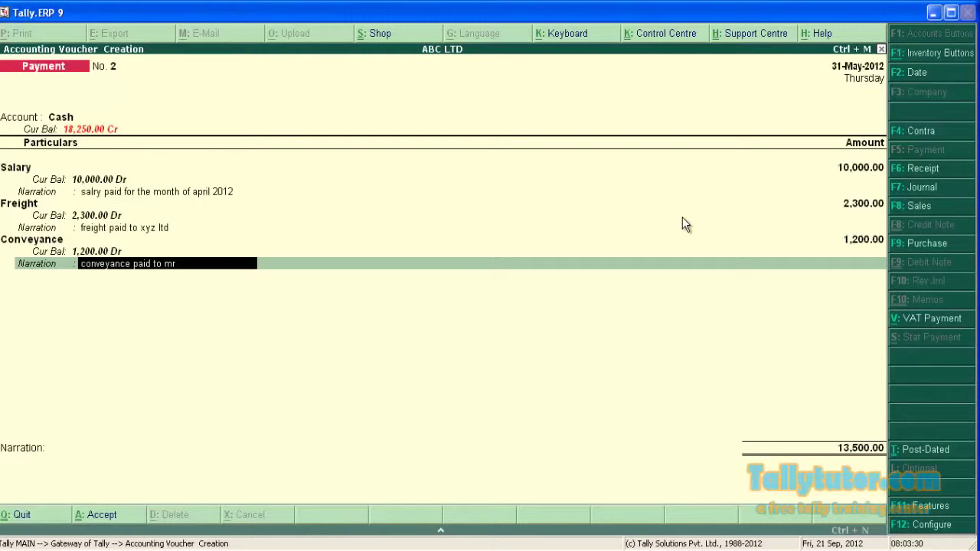
type("x")
key("Return")
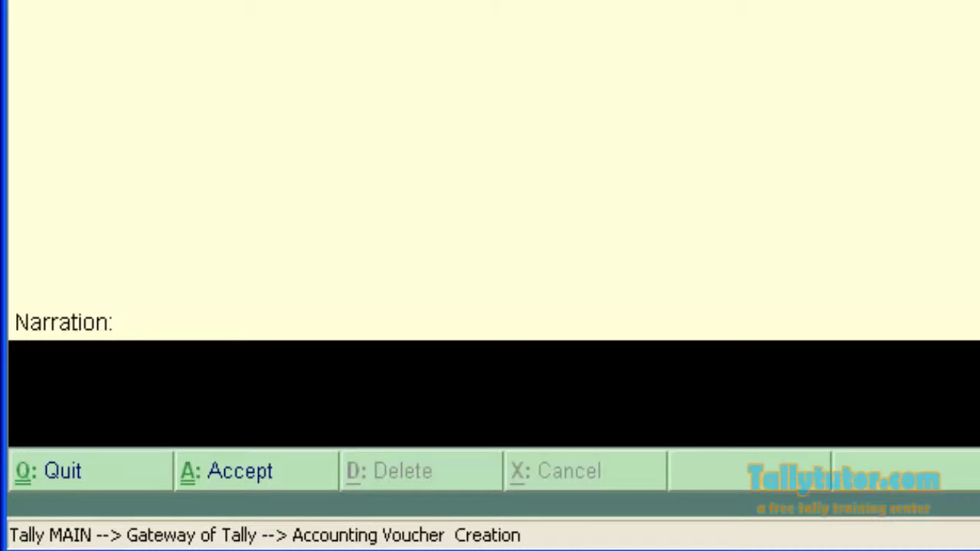
Enter a common narration on salary paid, freight paid to xyz and conveyance, then accept the voucher
type("salary paid")
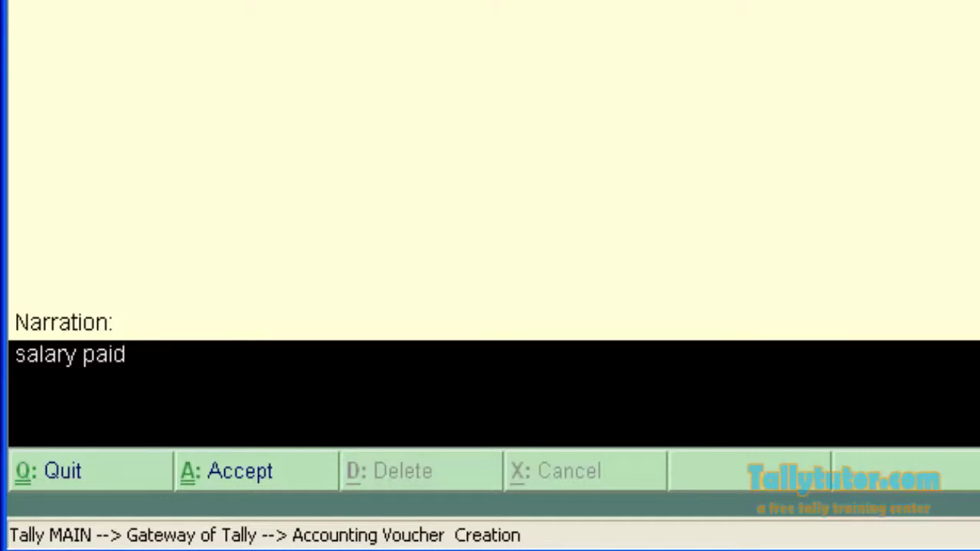
type(", freight")
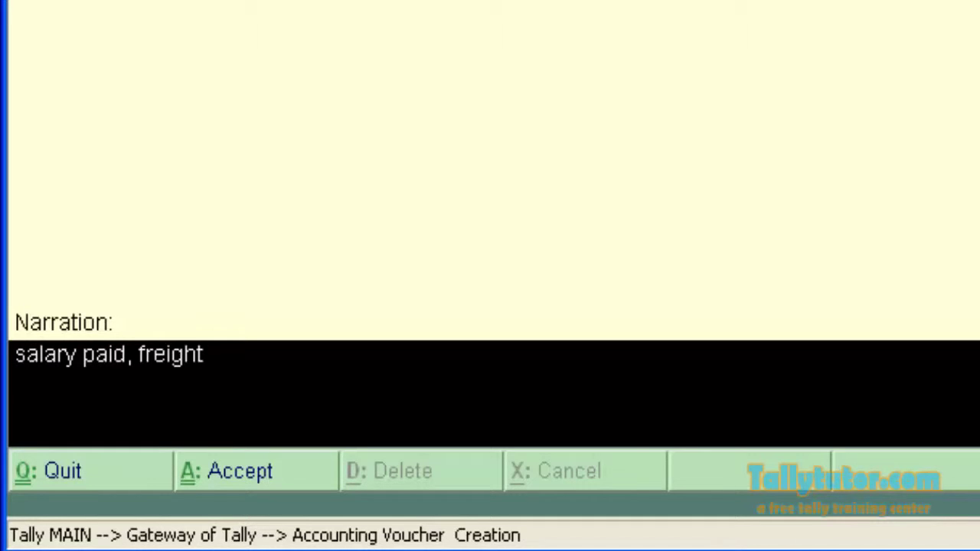
type(" paid t")
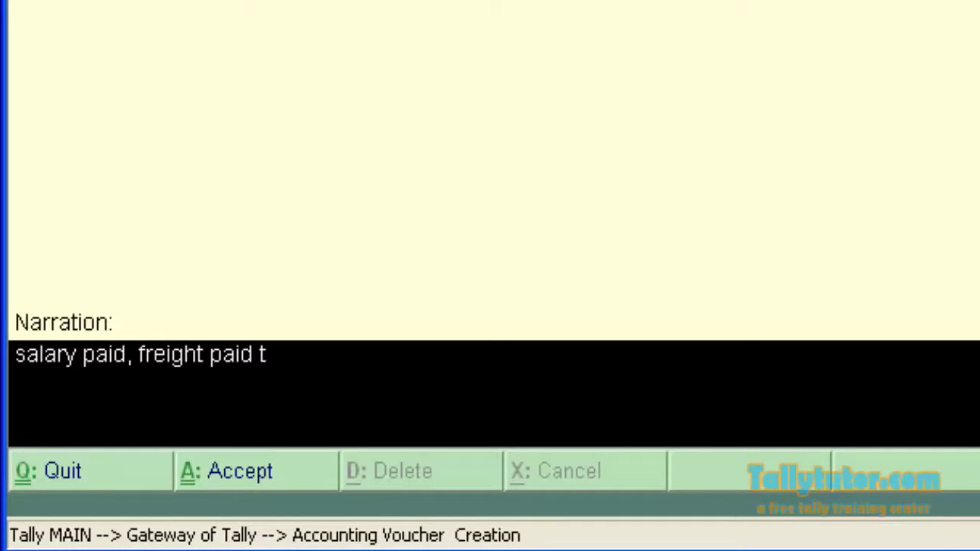
type("o my")
key("BackSpace")
key("BackSpace")
type("xyz, ")
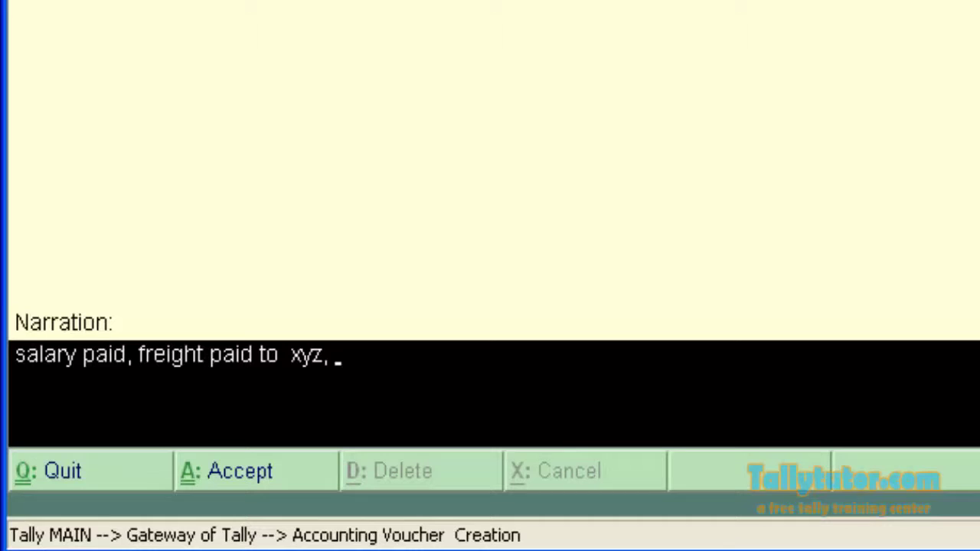
type("conveya")
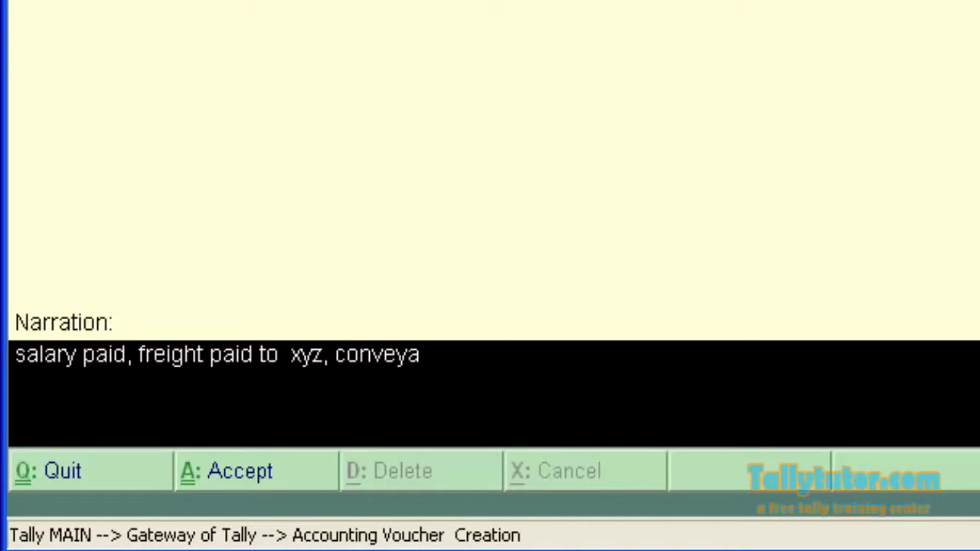
type("nce paid to ")
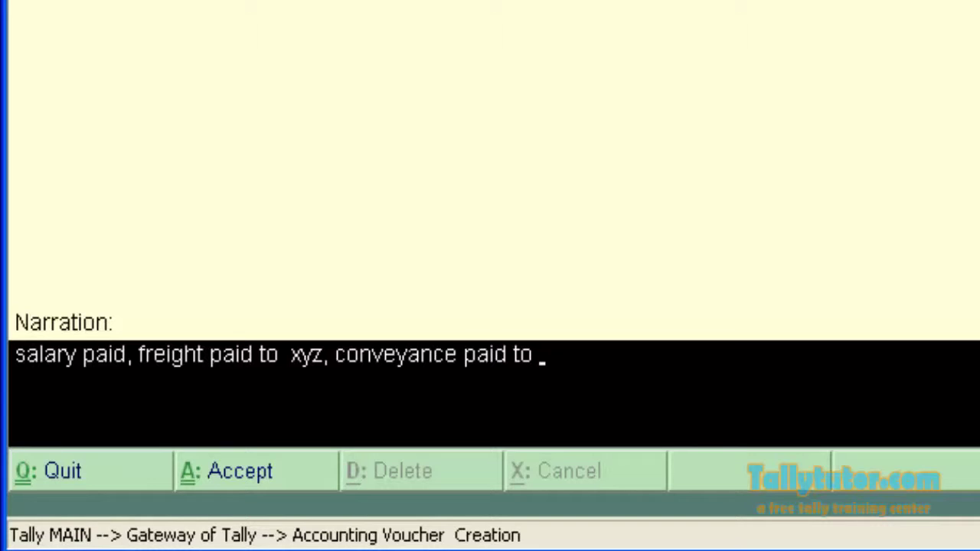
type("x")
key("Return")
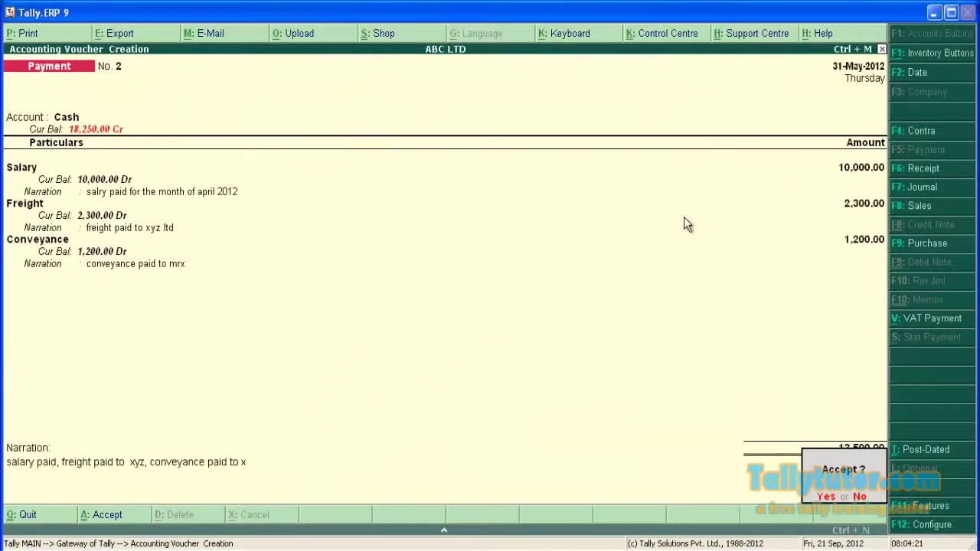
key("Return")
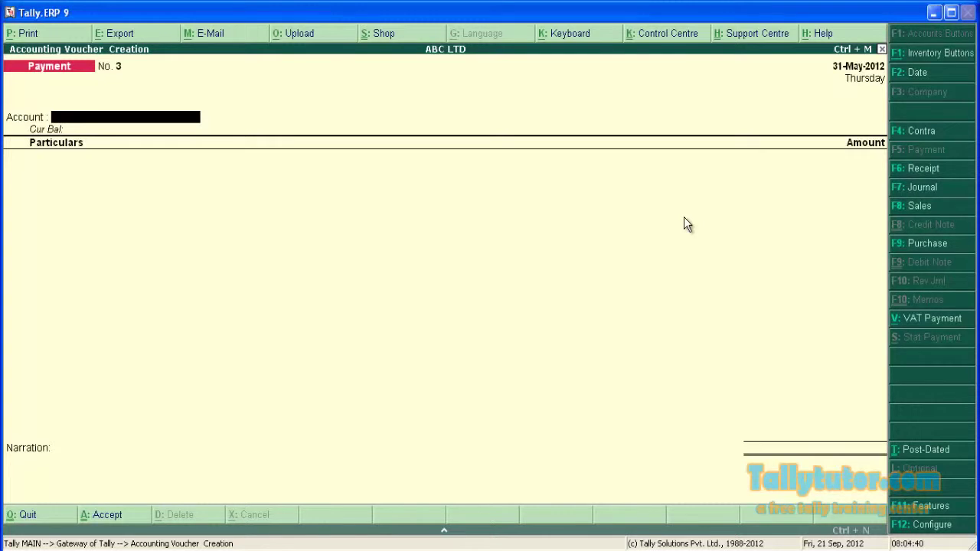
Open the Day Book with Show Narrations set to Yes, keeping Name Only and Default sorting
key("Escape")
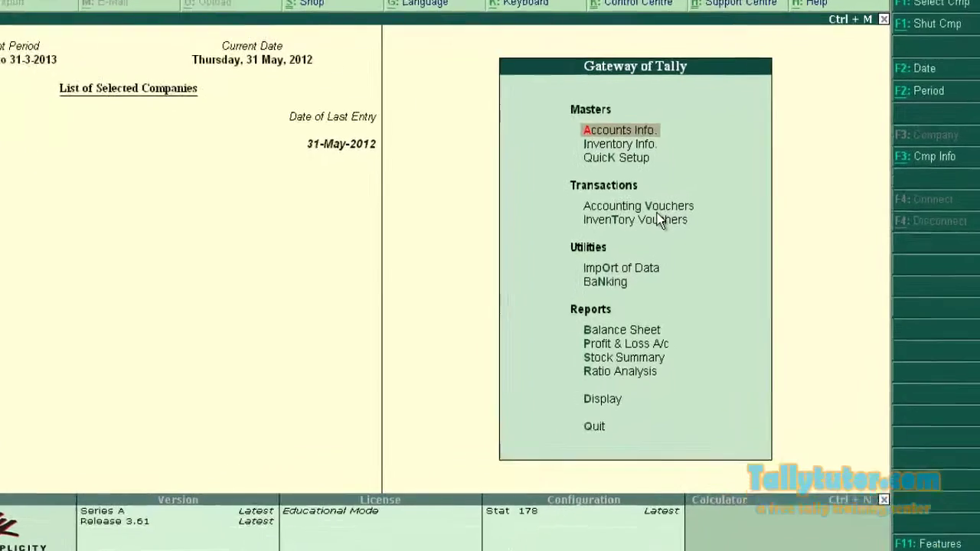
key("Down")
key("Down")
key("Down")
key("Down")
key("Down")
key("Down")
key("Down")
key("Down")
key("Down")
key("Down")
key("Down")
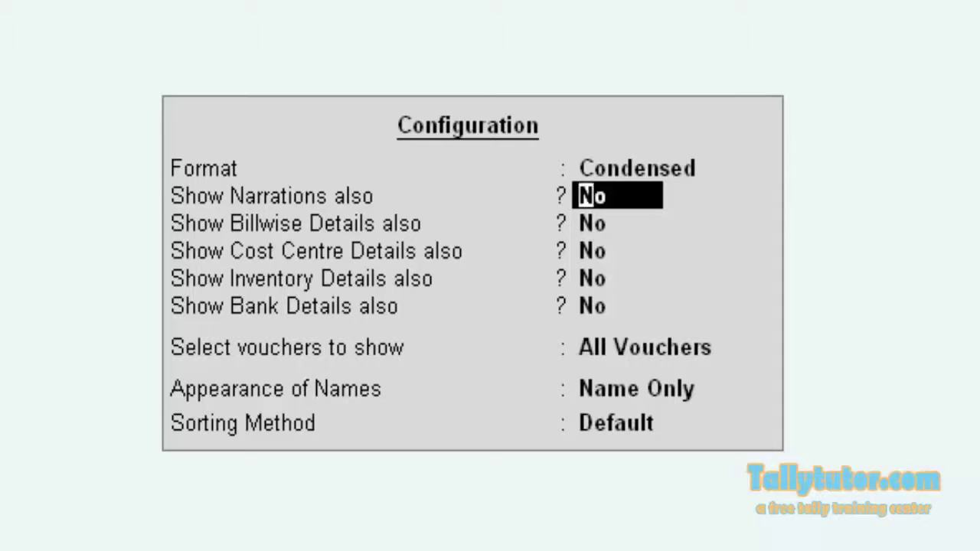
type("yes")
key("Return")
key("Return")
key("Return")
key("Return")
key("Return")
key("Return")
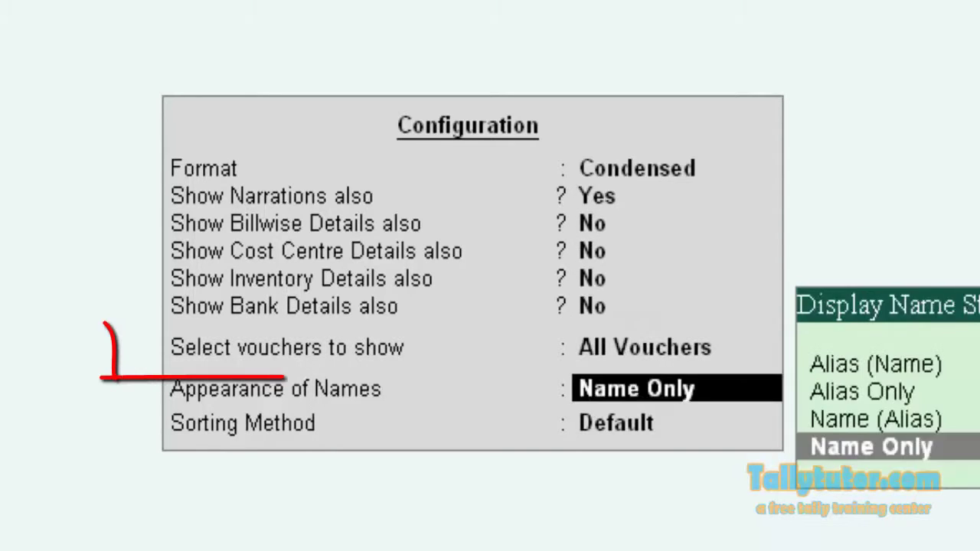
key("Return")
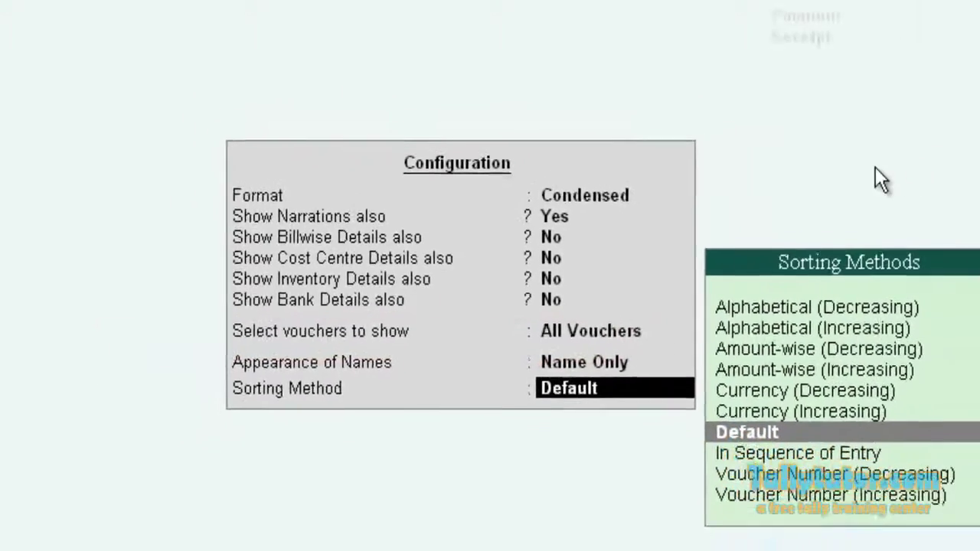
key("Return")
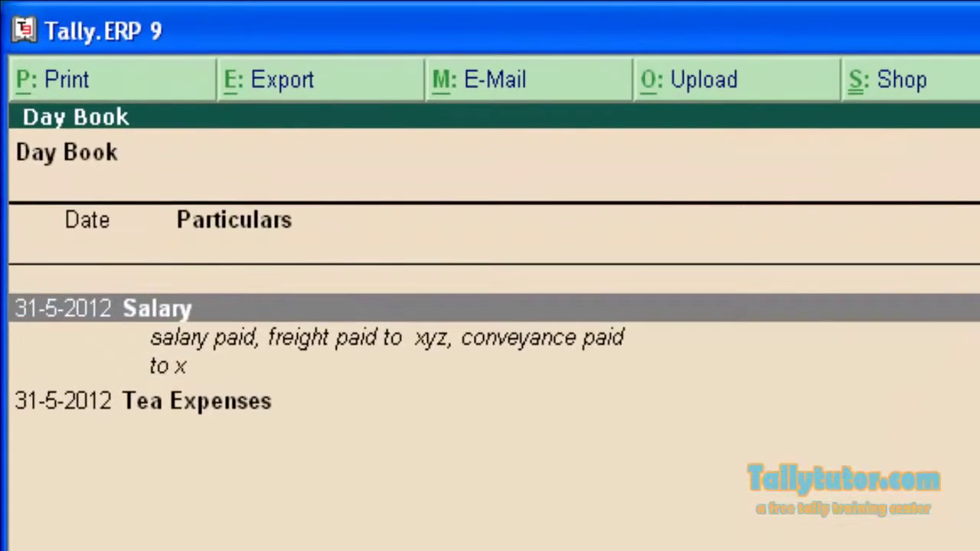
Highlight the Salary entry's narration line, then close the Day Book
left_click(387, 350)
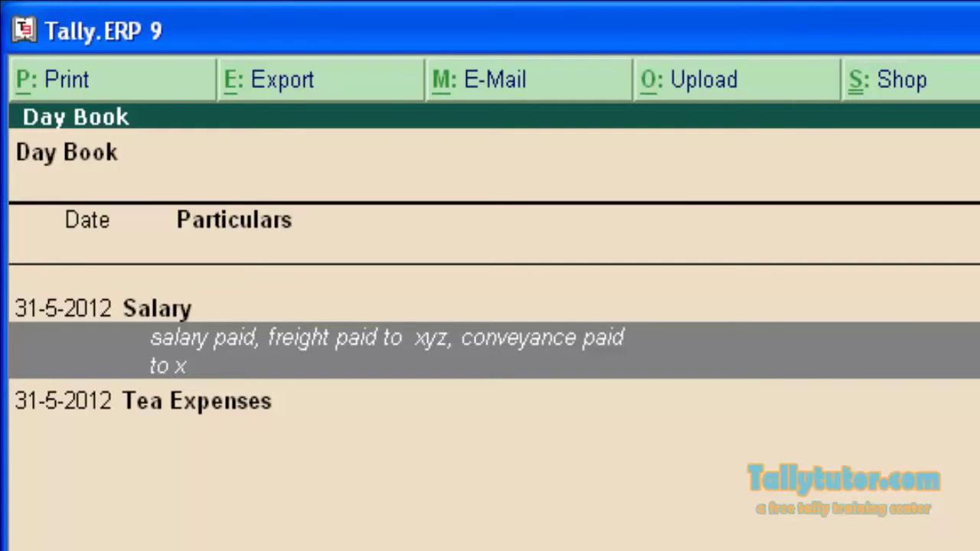
key("Escape")
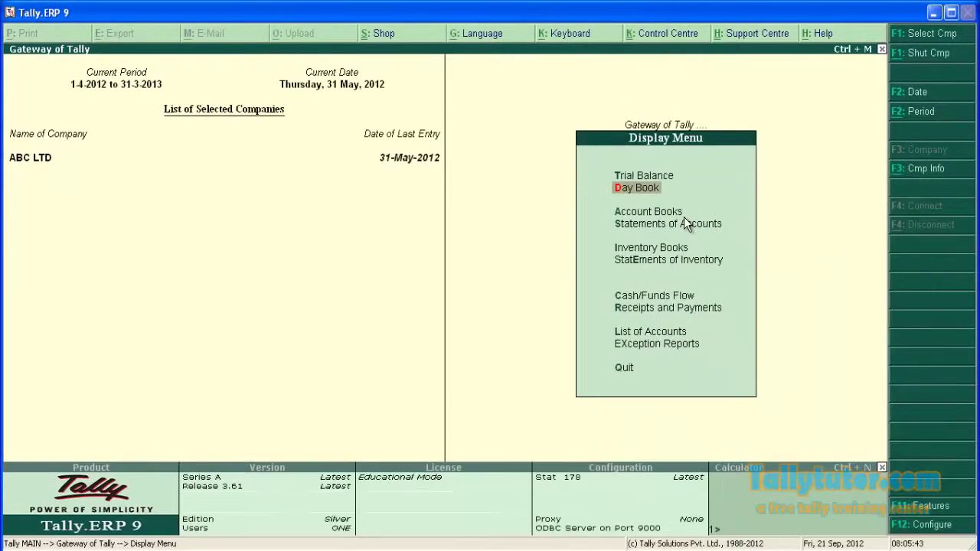
Open the Salary ledger's vouchers report via Account Books > Ledger
key("Escape")
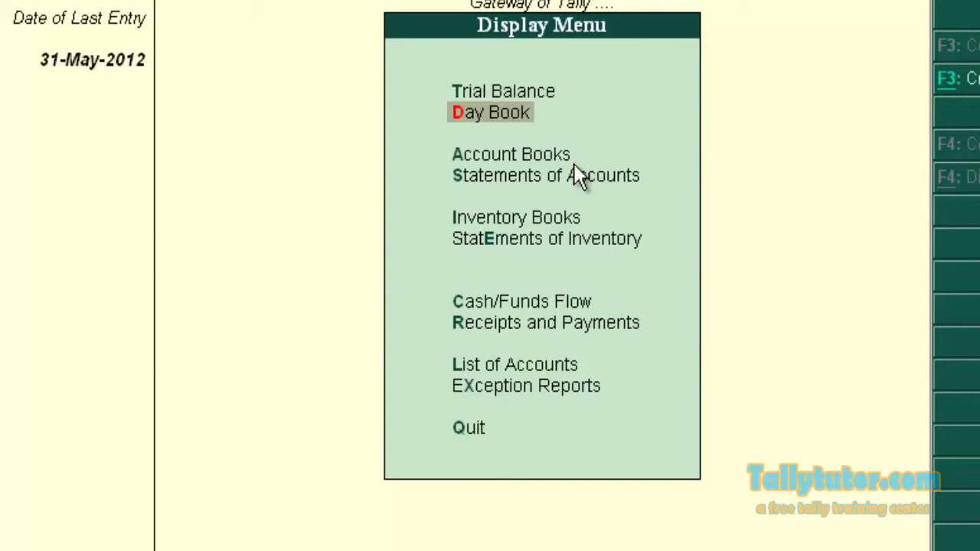
key("Down")
key("Return")
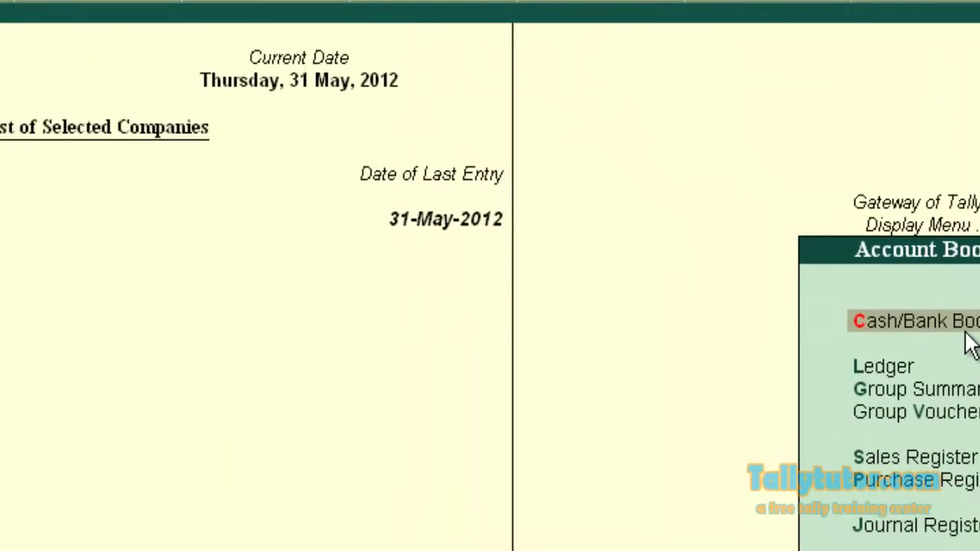
key("l")
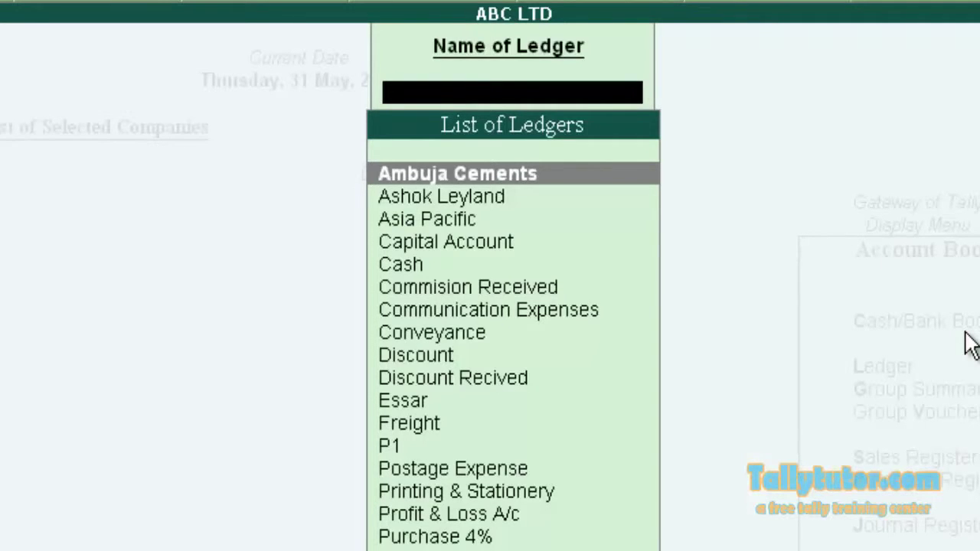
type("Salary")
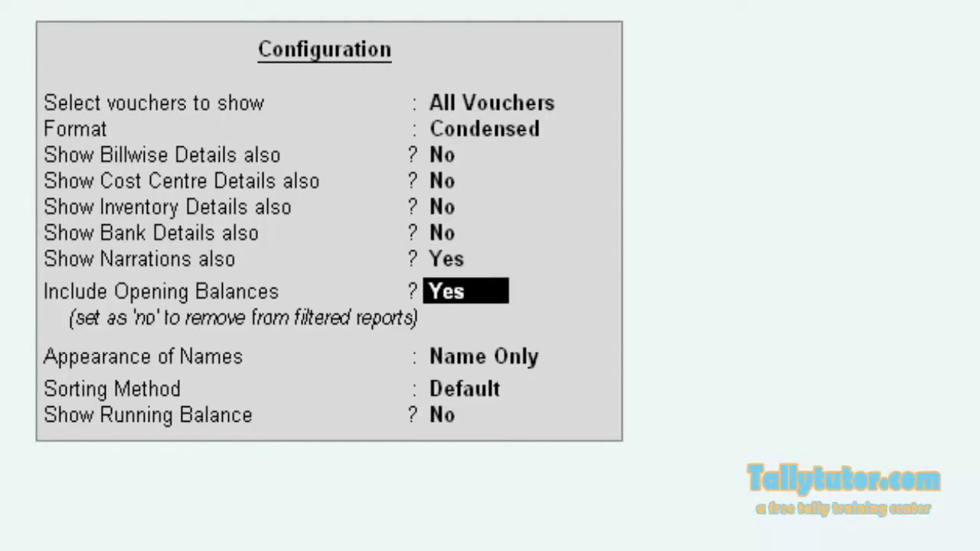
key("Return")
key("Return")
key("Return")
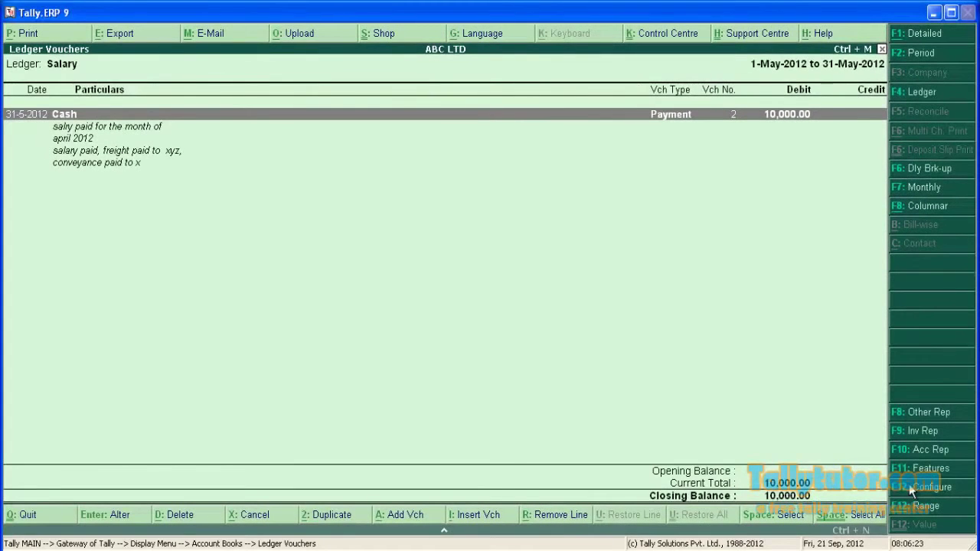
Turn on Show Narrations and review the salary and common narrations under the 10,000.00 Cash payment
key("Down")
key("Up")
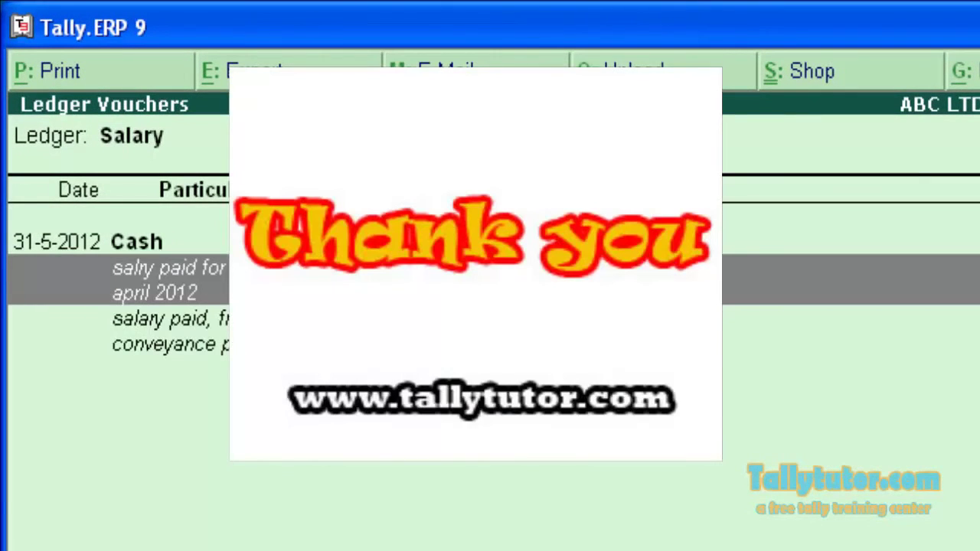
key("Down")
key("Up")
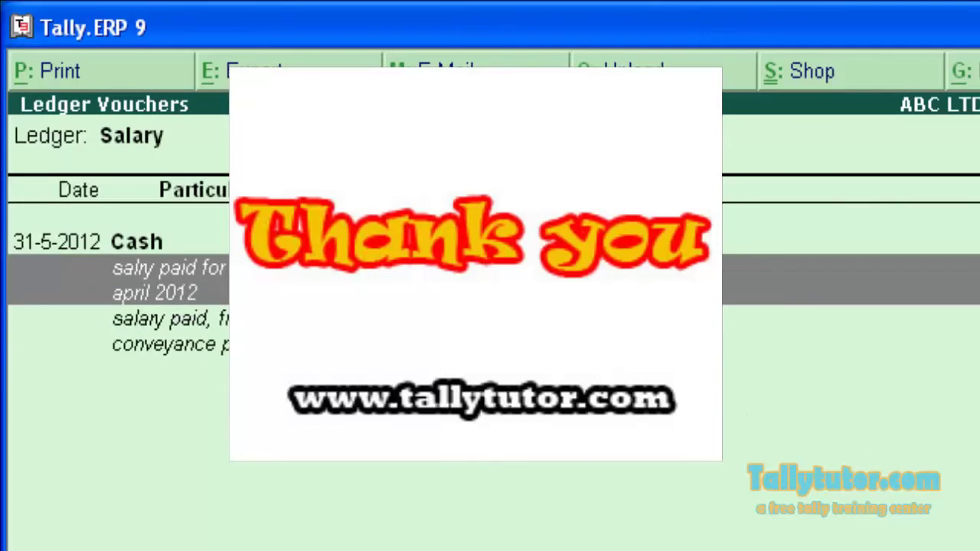